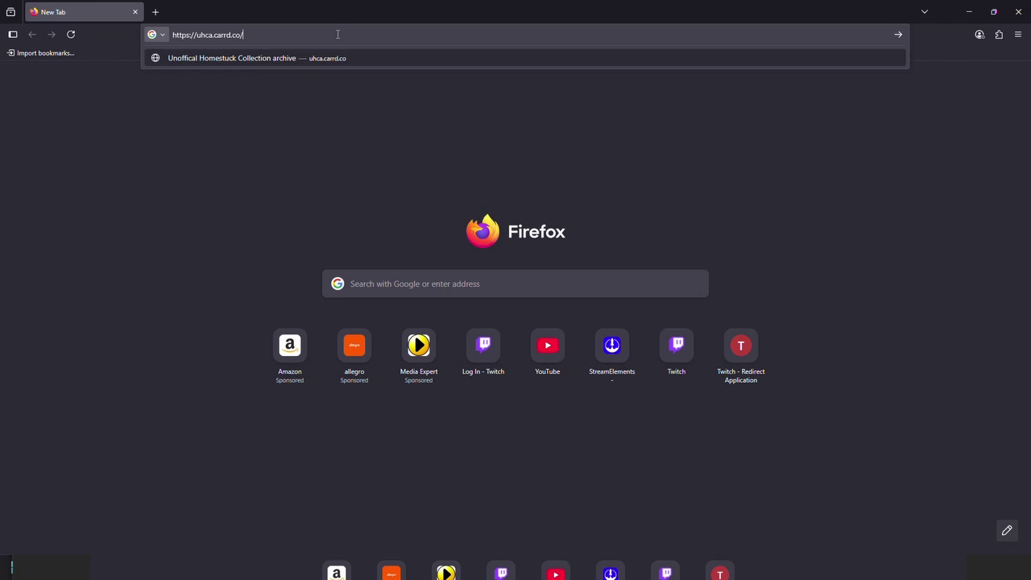
Load uhca.carrd.co and scroll down to the UHC Client archives and Asset Pack V2 mirrors
key(Return)
scroll(525, 249, down, 5)
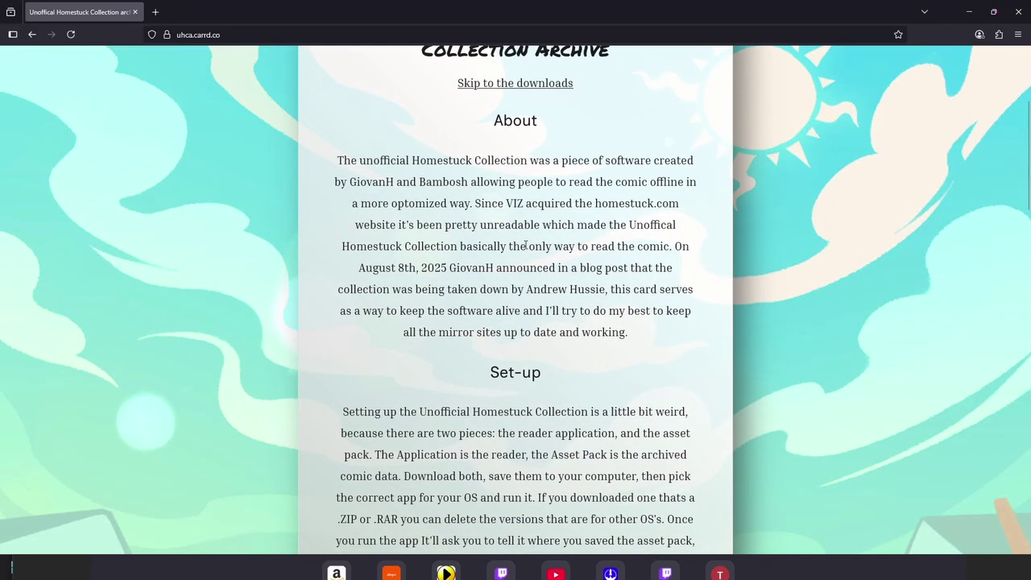
scroll(525, 249, down, 2)
scroll(522, 217, up, 3)
scroll(520, 208, down, 8)
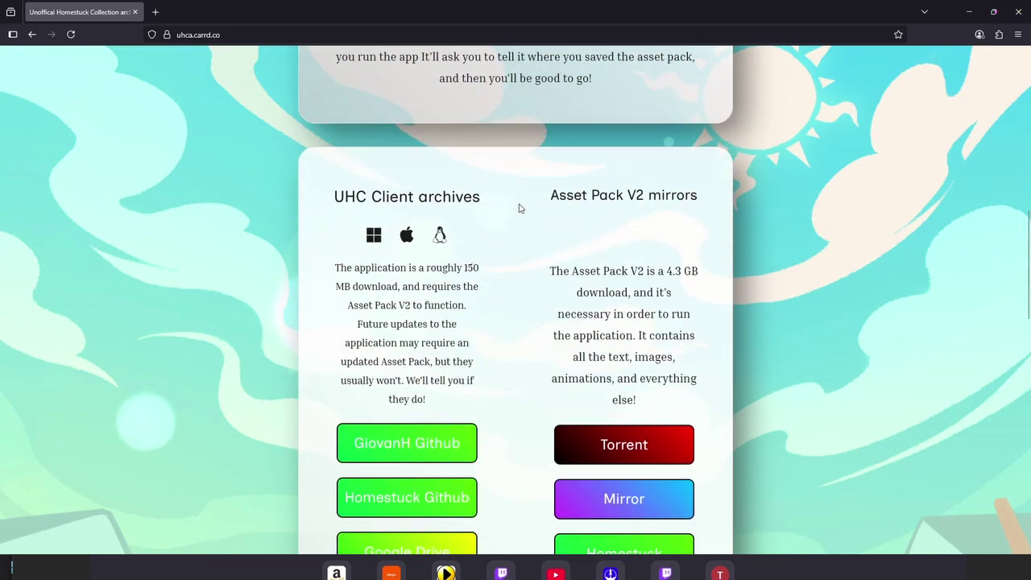
scroll(519, 208, down, 1)
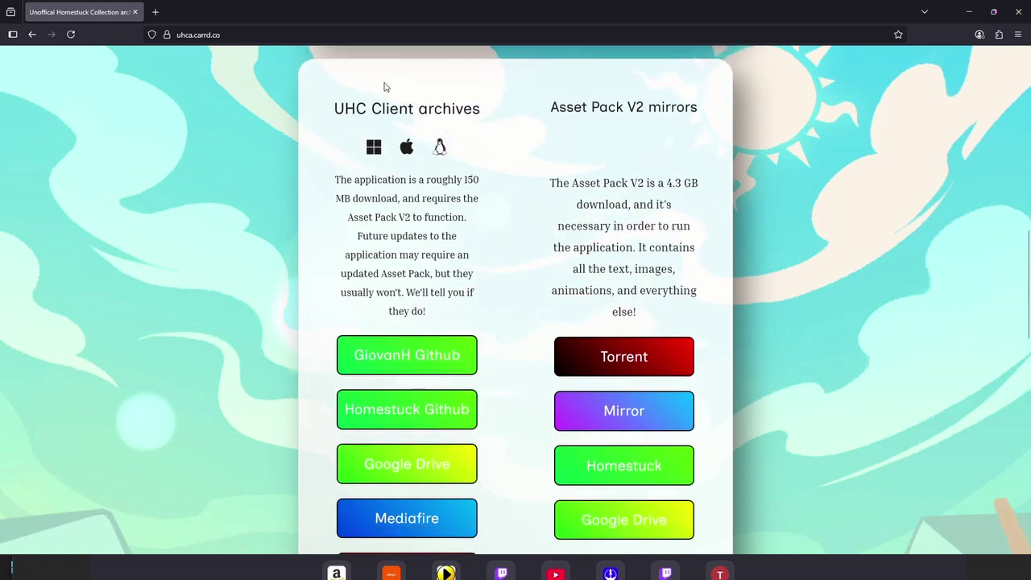
scroll(453, 244, down, 2)
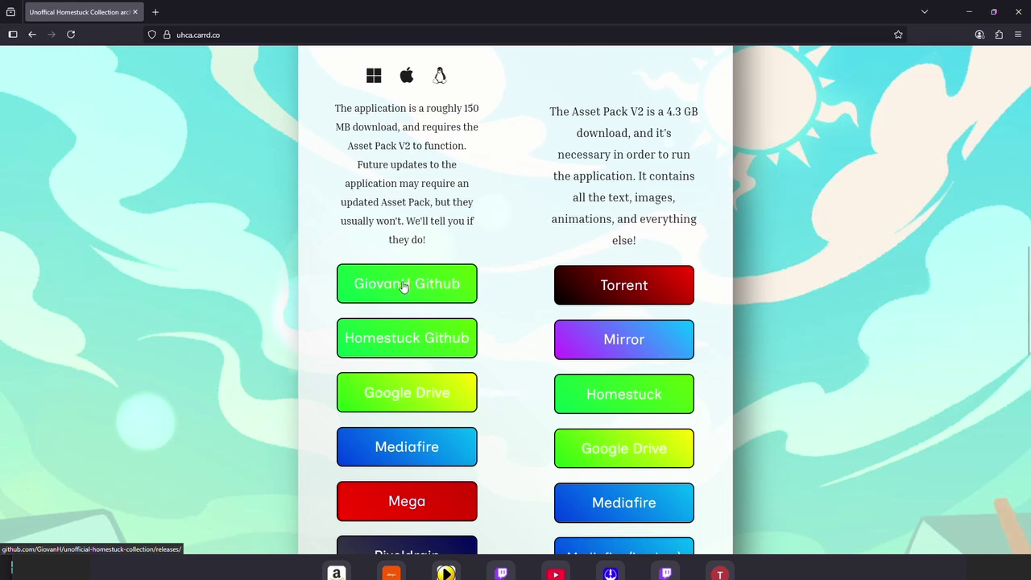
scroll(406, 385, down, 1)
Download the 2.7.0 win-x64 zip from the Google Drive folder, overriding the virus-scan warning
click(408, 365)
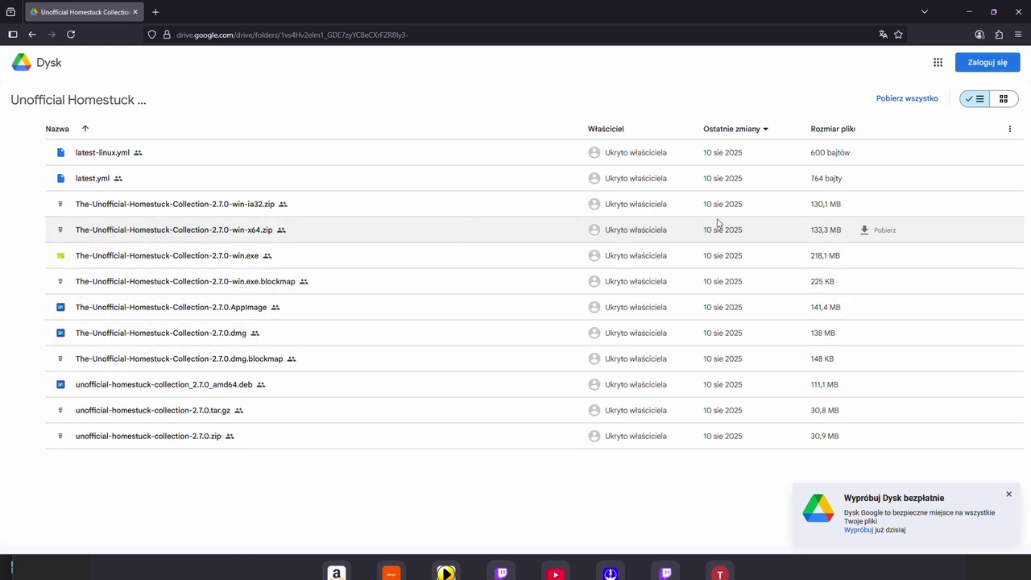
click(881, 232)
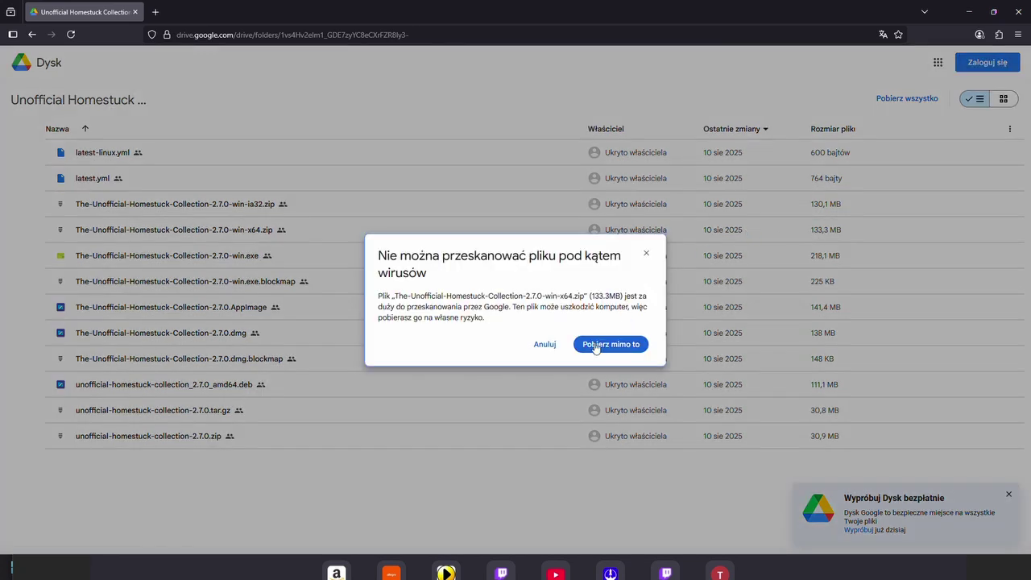
click(597, 346)
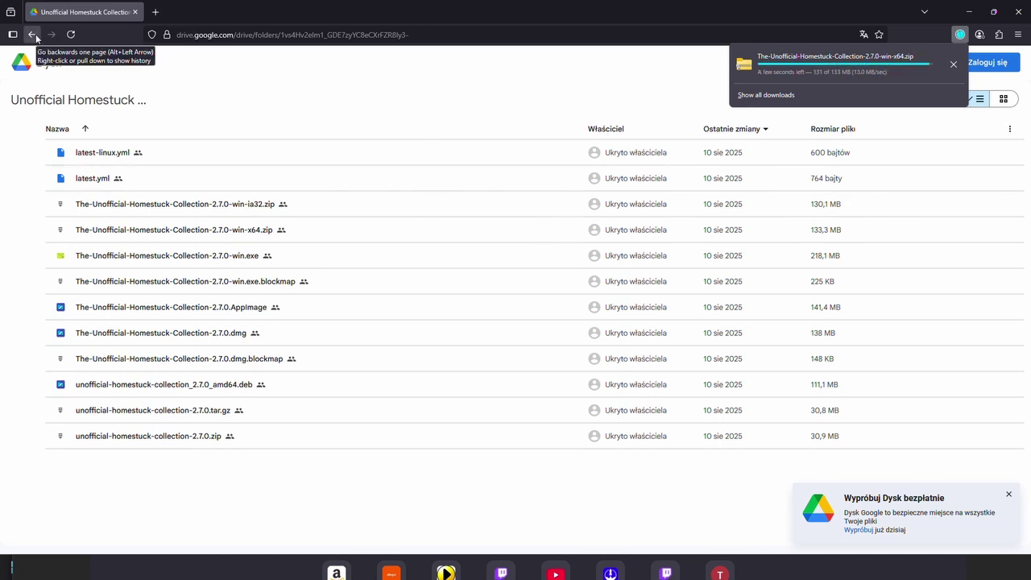
Back on the archive page, start the 4.3 GB Asset Pack V2 download from a mirror
click(32, 34)
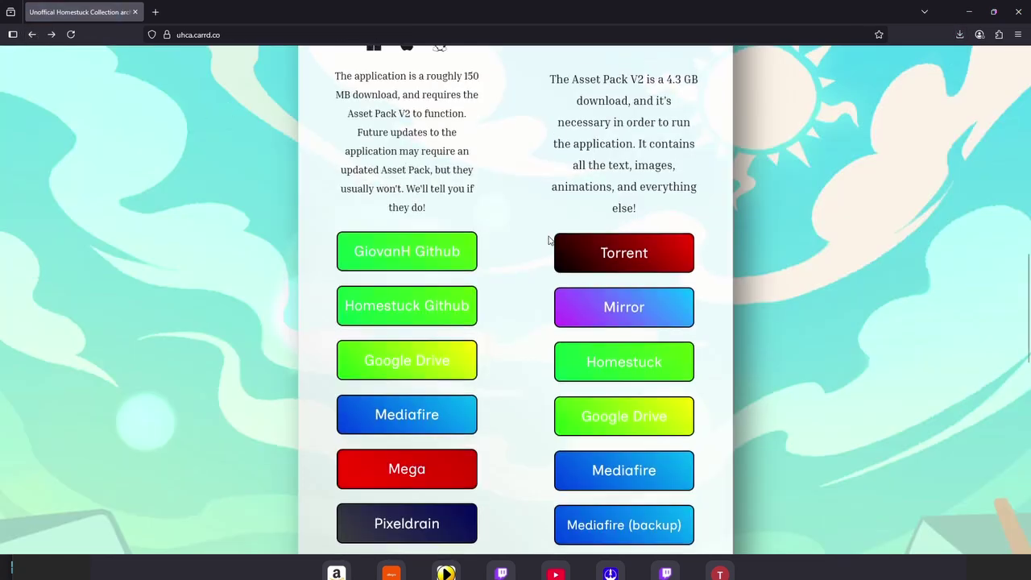
scroll(548, 240, up, 2)
scroll(612, 234, down, 3)
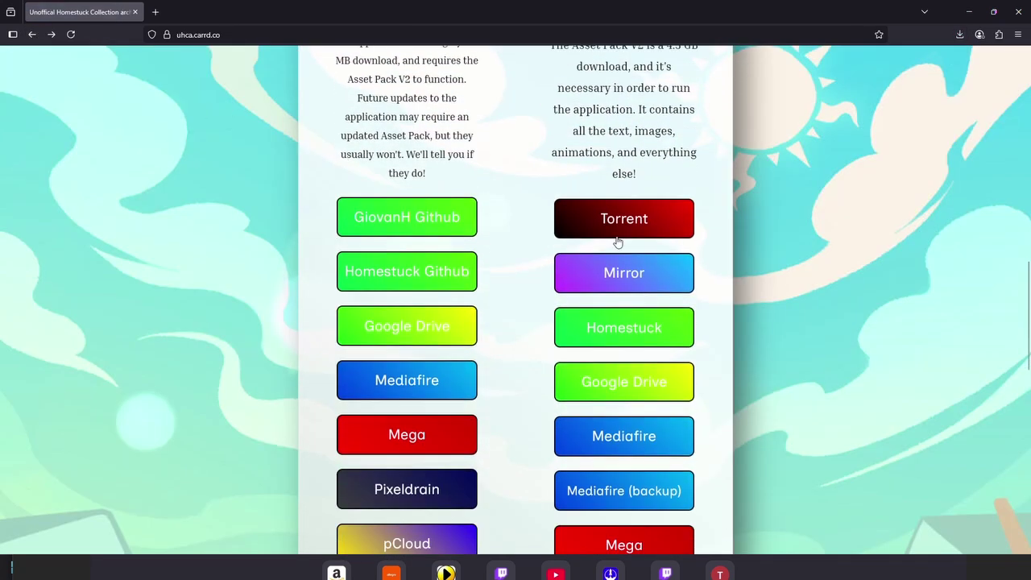
click(637, 289)
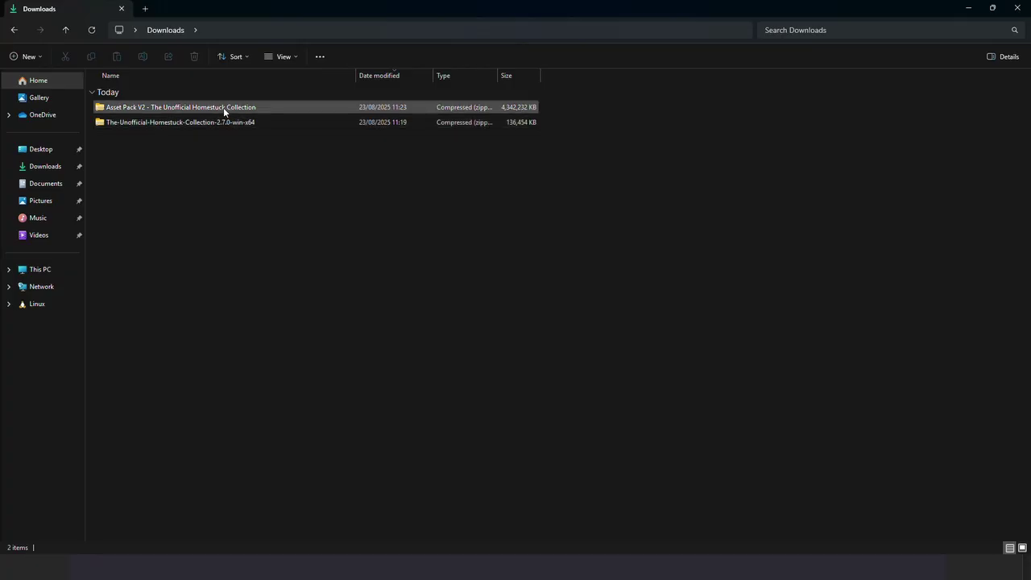
Start Extract All on the 2.7.0 win-x64 client zip and browse for a destination folder
right_click(204, 110)
right_click(178, 122)
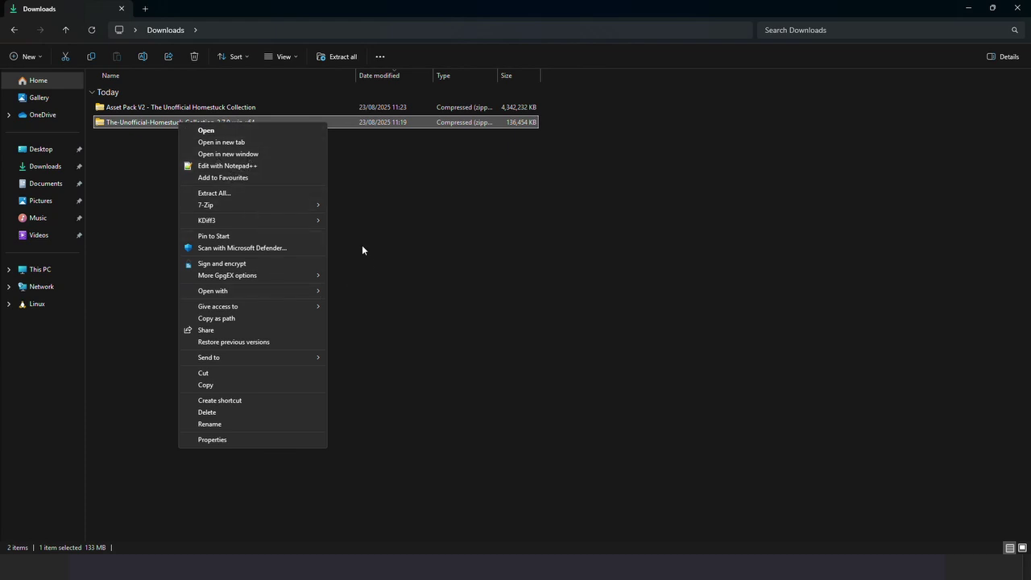
click(302, 195)
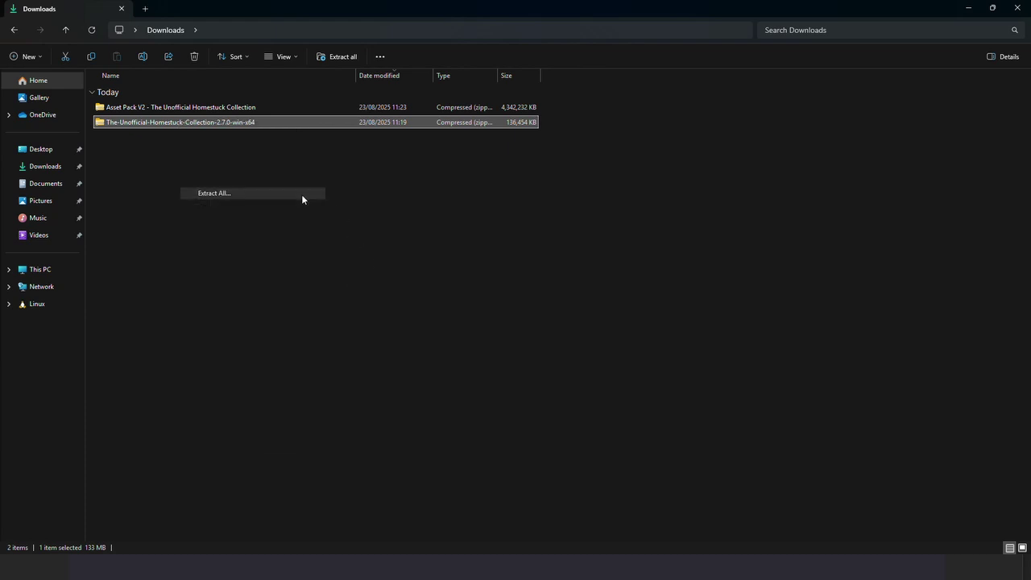
click(634, 236)
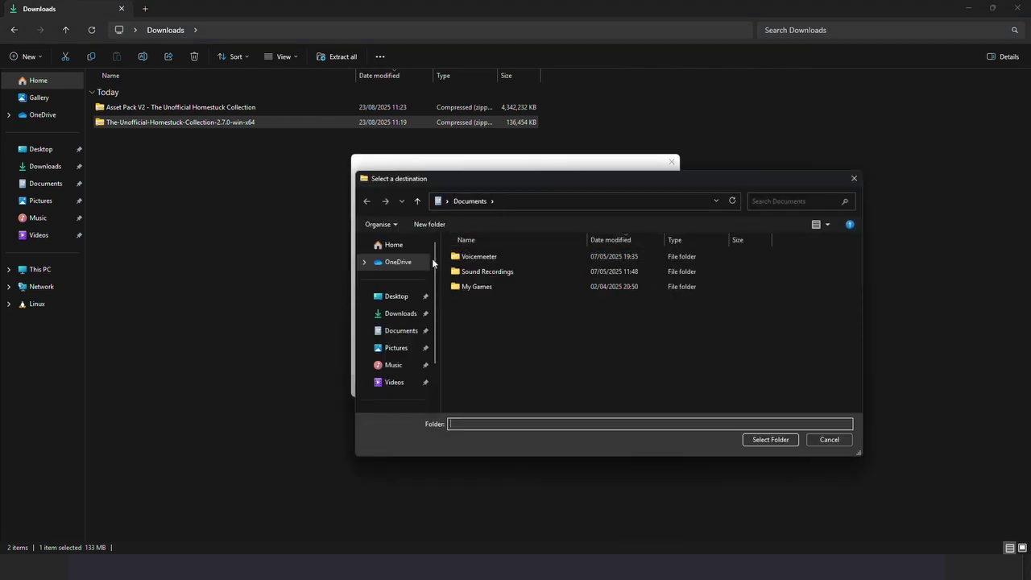
Create a new Desktop folder named homestuckUnofficialCollection
click(394, 298)
right_click(528, 310)
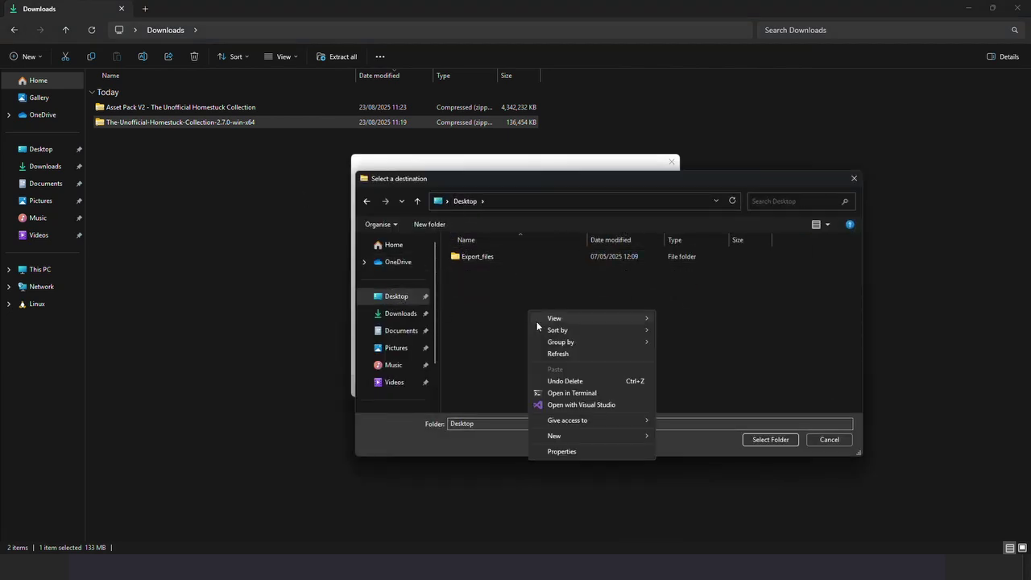
mouse_move(603, 435)
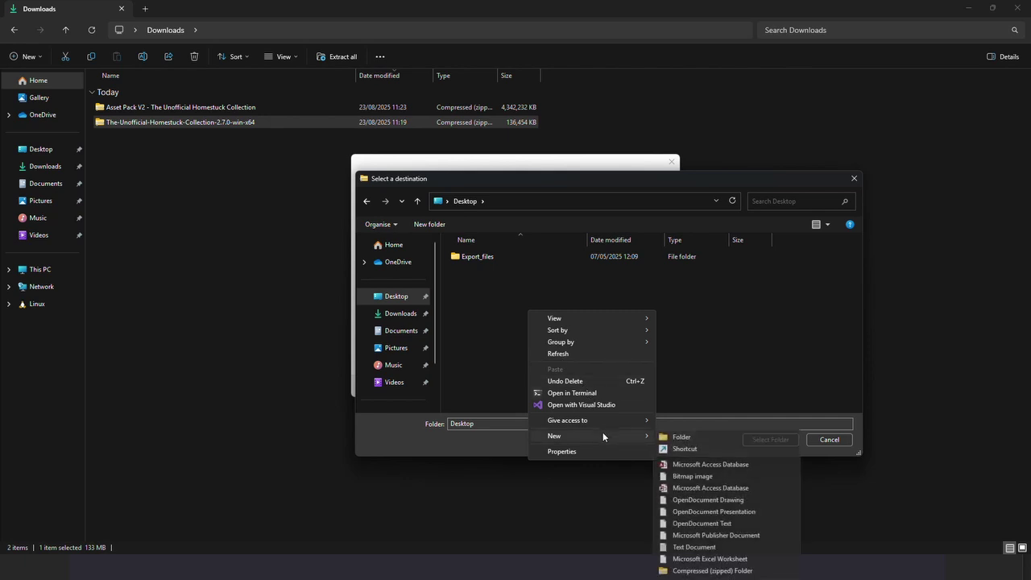
click(701, 435)
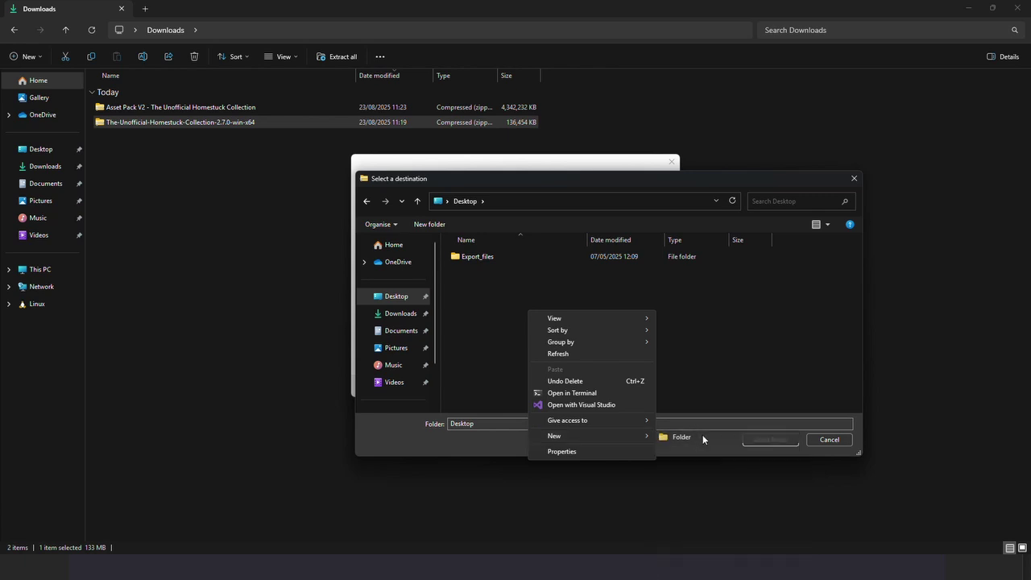
text(homestuckU)
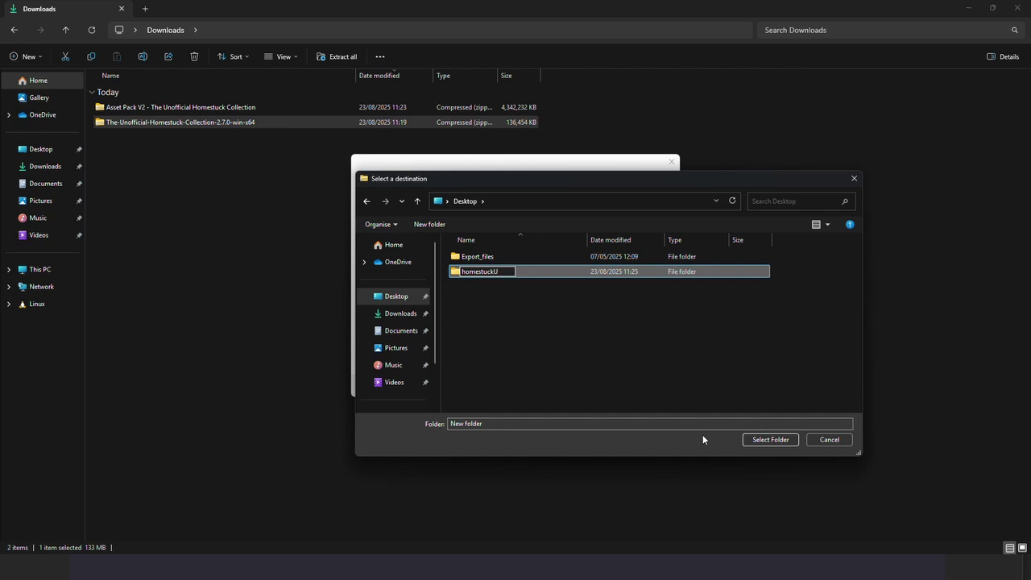
text(nofficialCollection)
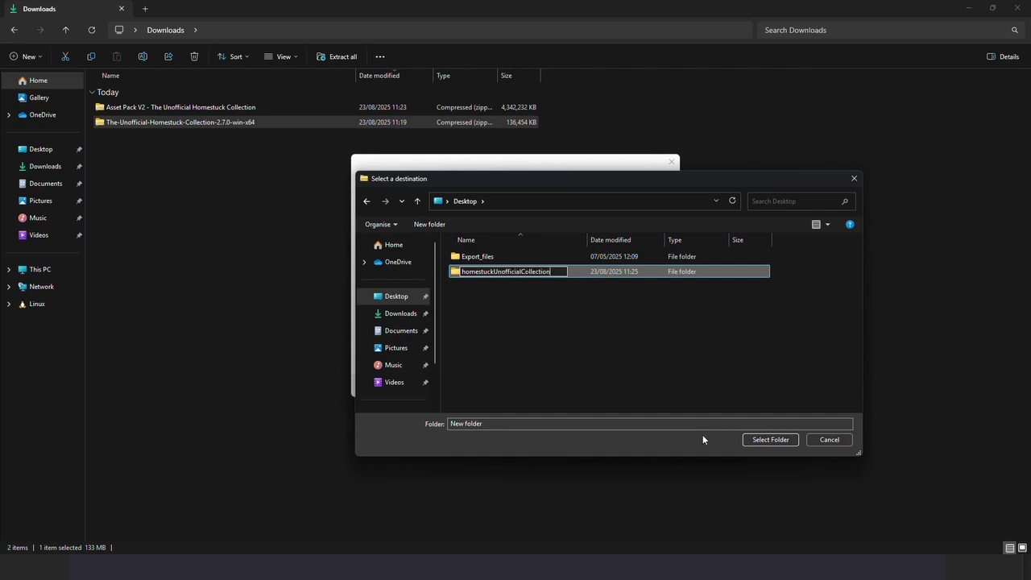
key(Return)
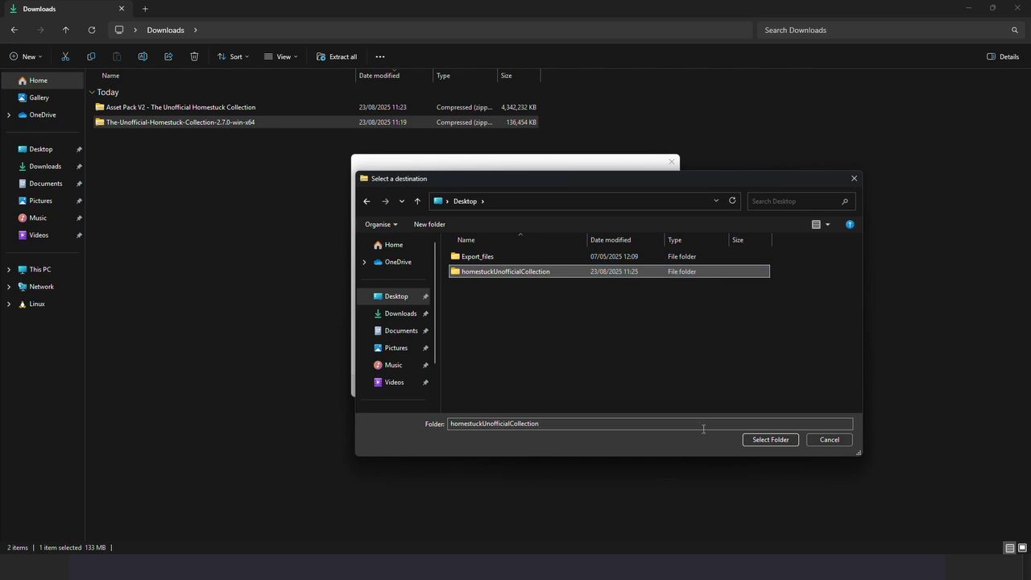
Choose homestuckUnofficialCollection as the destination and extract the client zip into it
double_click(533, 270)
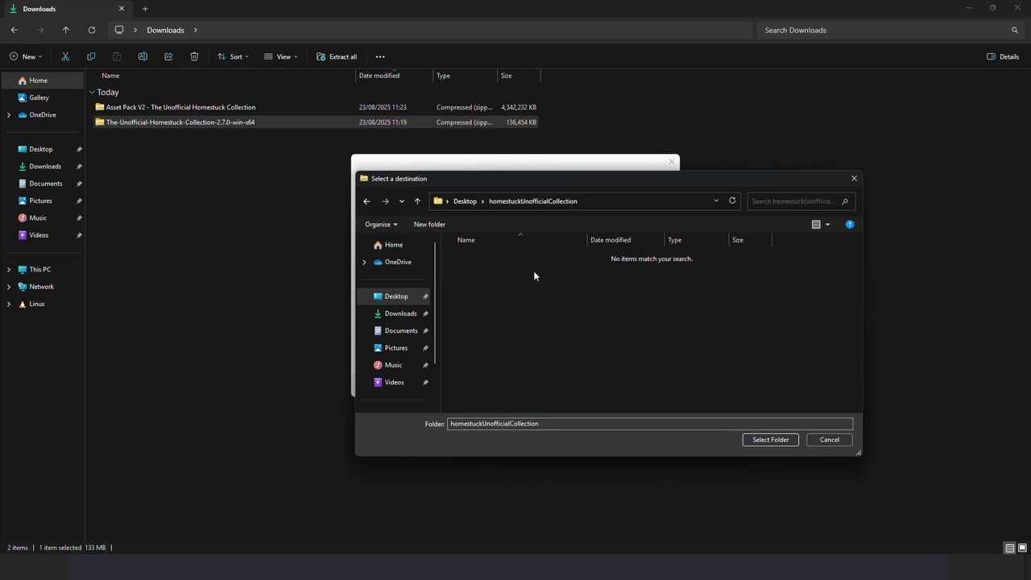
click(775, 439)
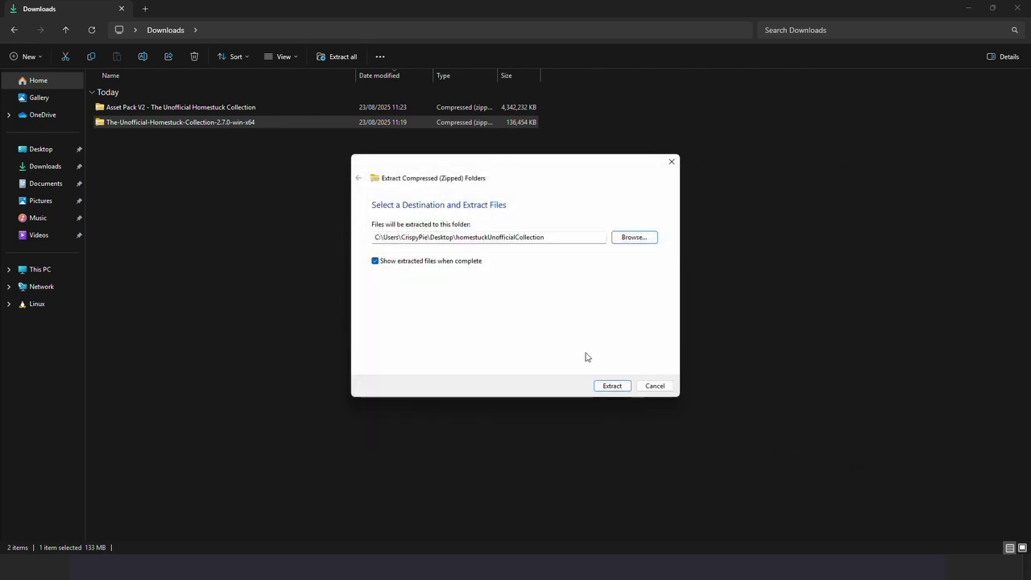
click(614, 390)
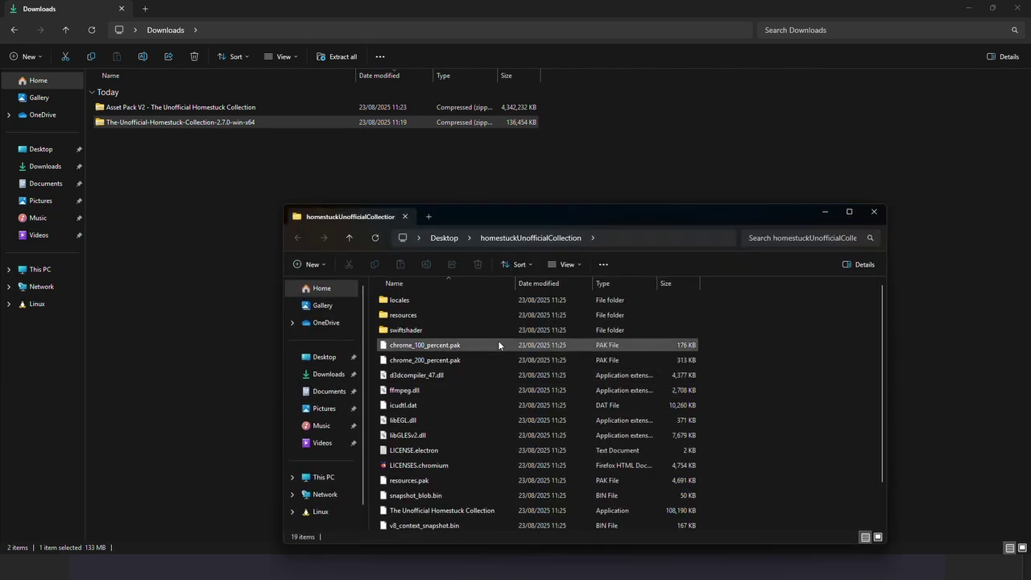
Run The Unofficial Homestuck Collection application, bypassing the SmartScreen warning
scroll(542, 373, down, 2)
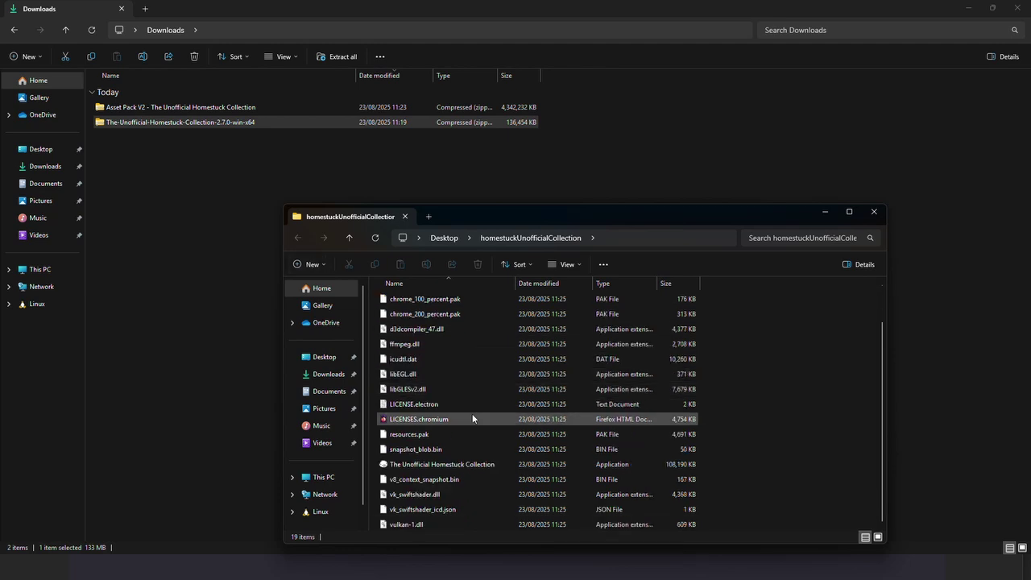
scroll(471, 412, up, 2)
scroll(451, 363, down, 1)
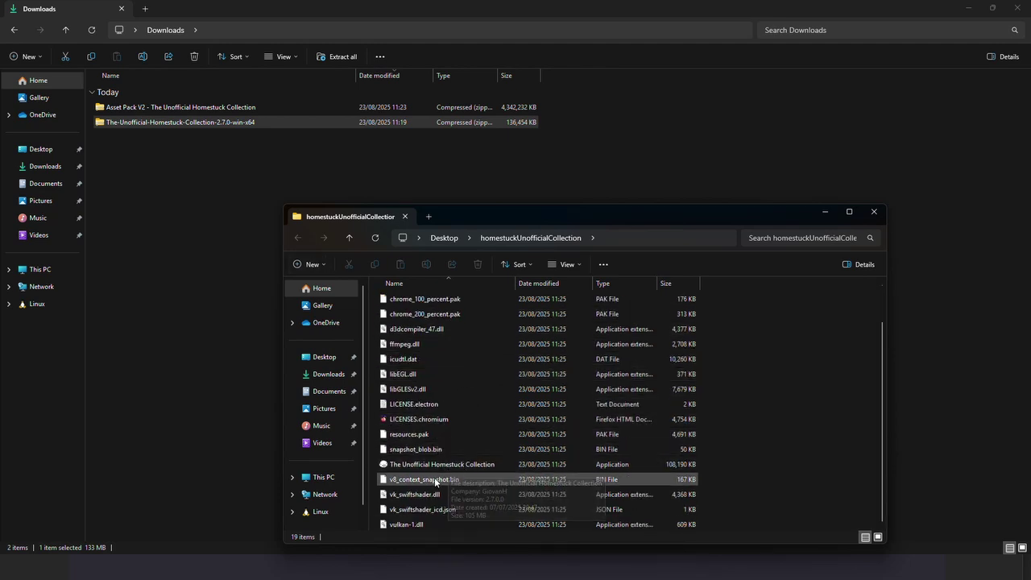
click(439, 467)
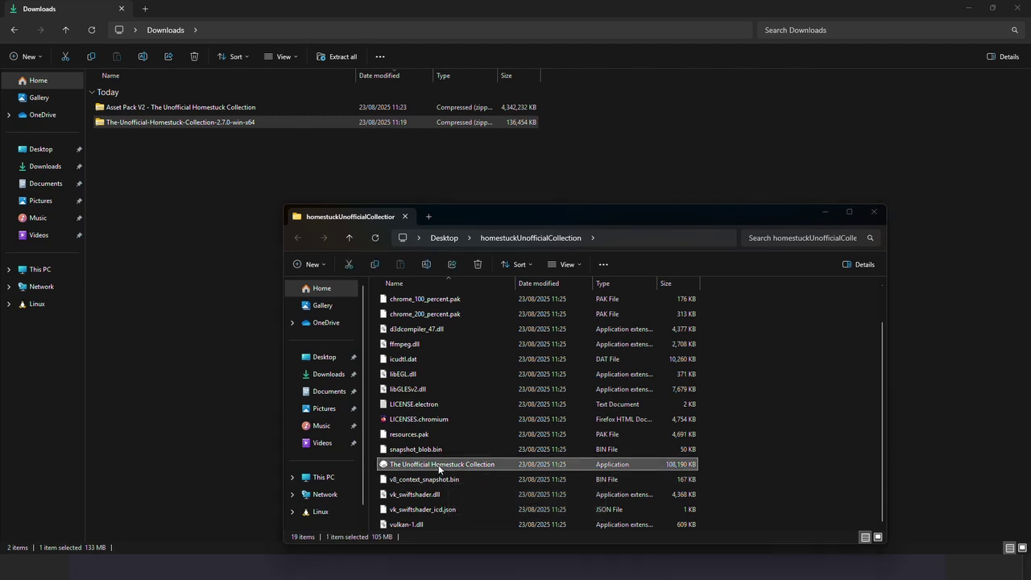
double_click(440, 467)
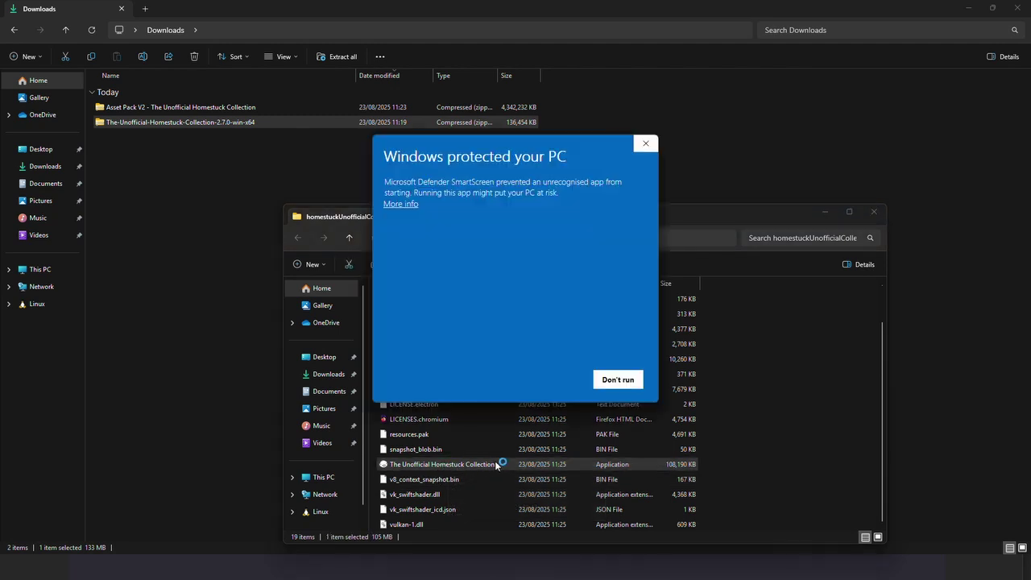
click(400, 205)
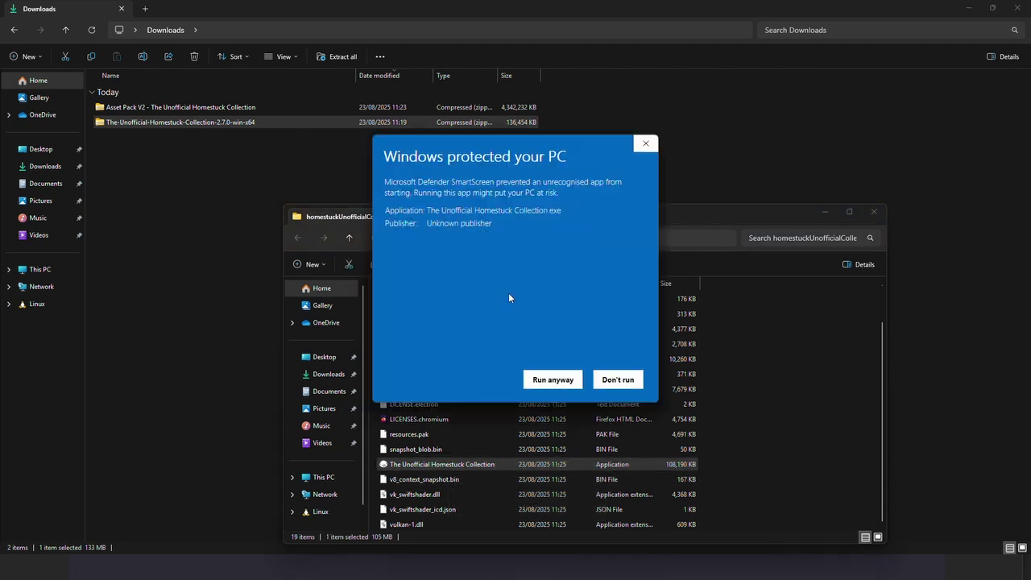
click(555, 380)
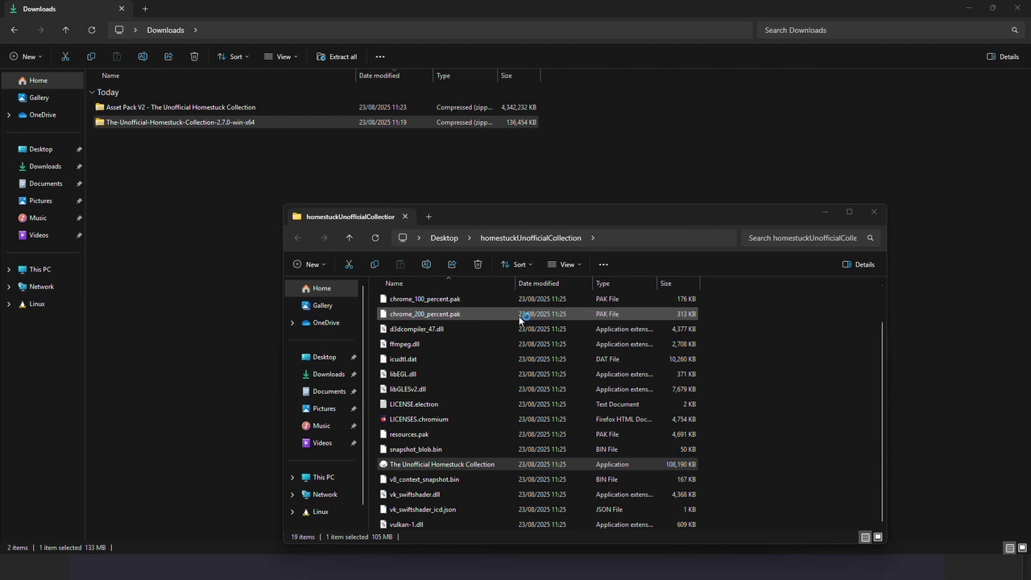
drag(524, 217, 570, 161)
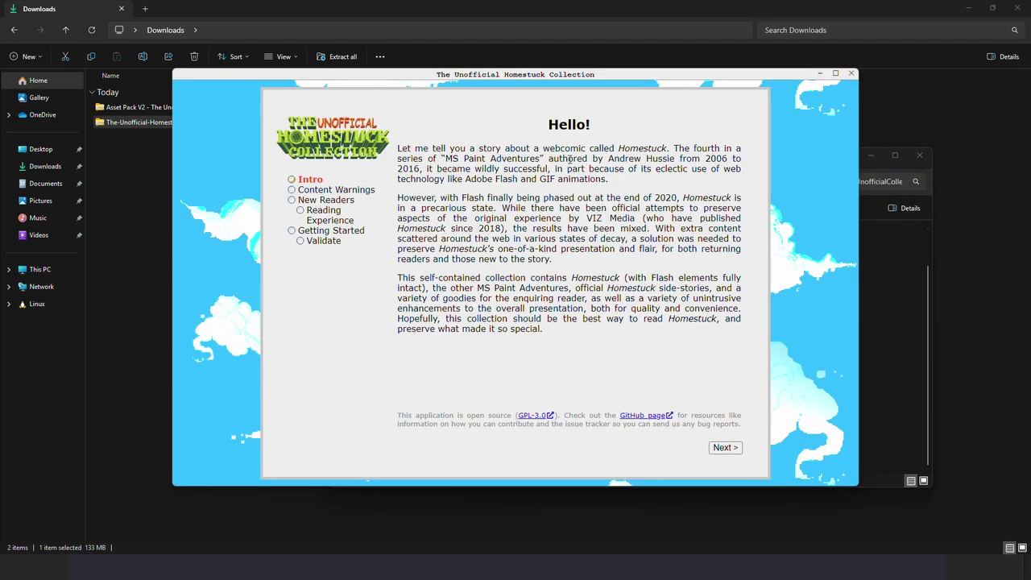
Advance past the Intro, Content Warnings, New Readers and Reading Experience pages
click(724, 449)
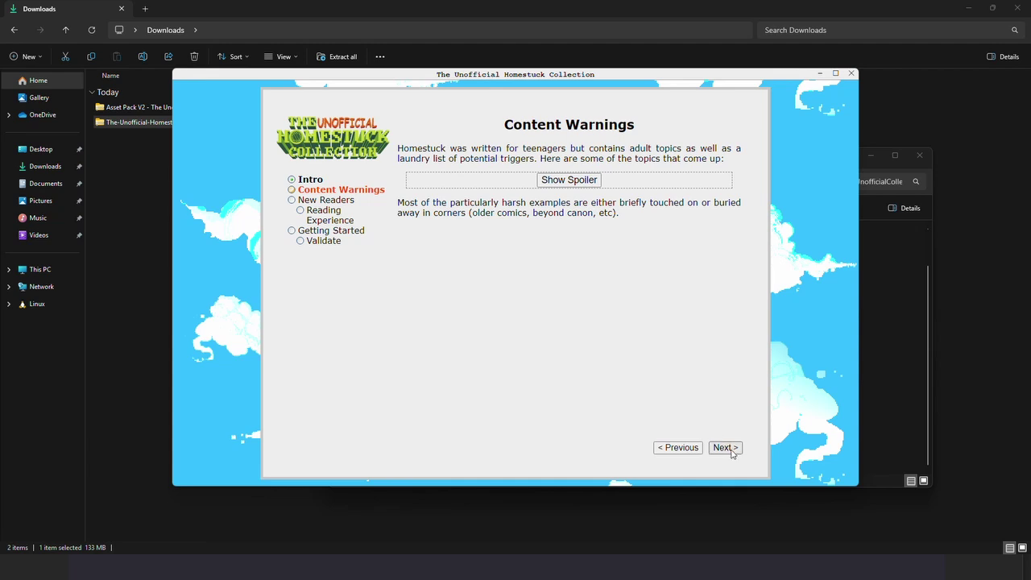
click(724, 449)
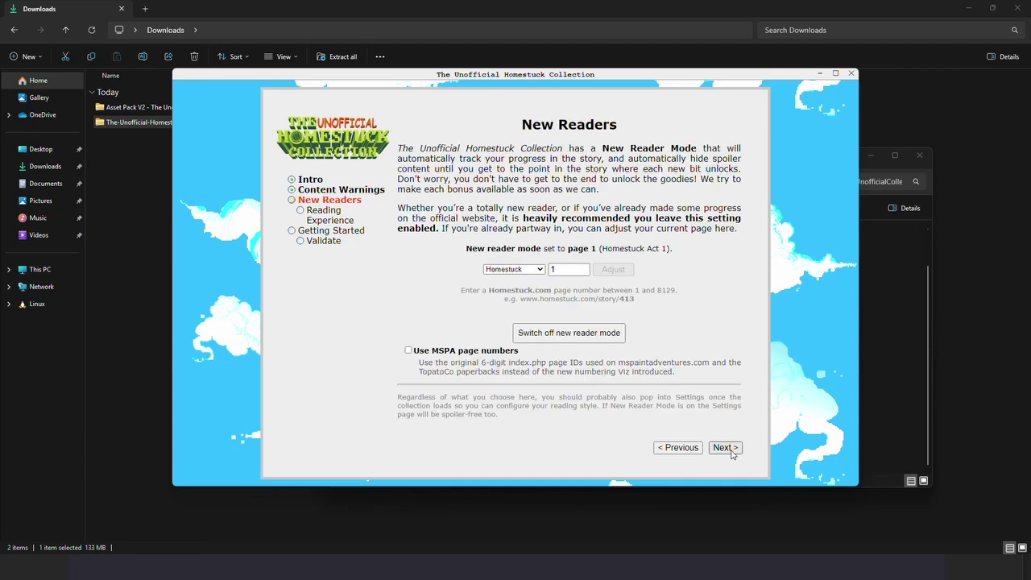
click(734, 456)
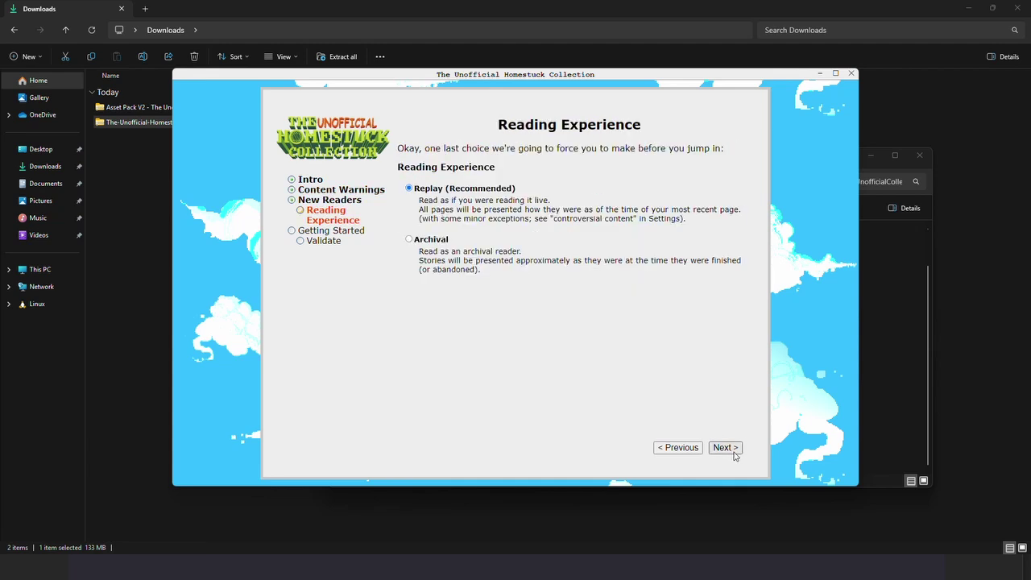
click(734, 453)
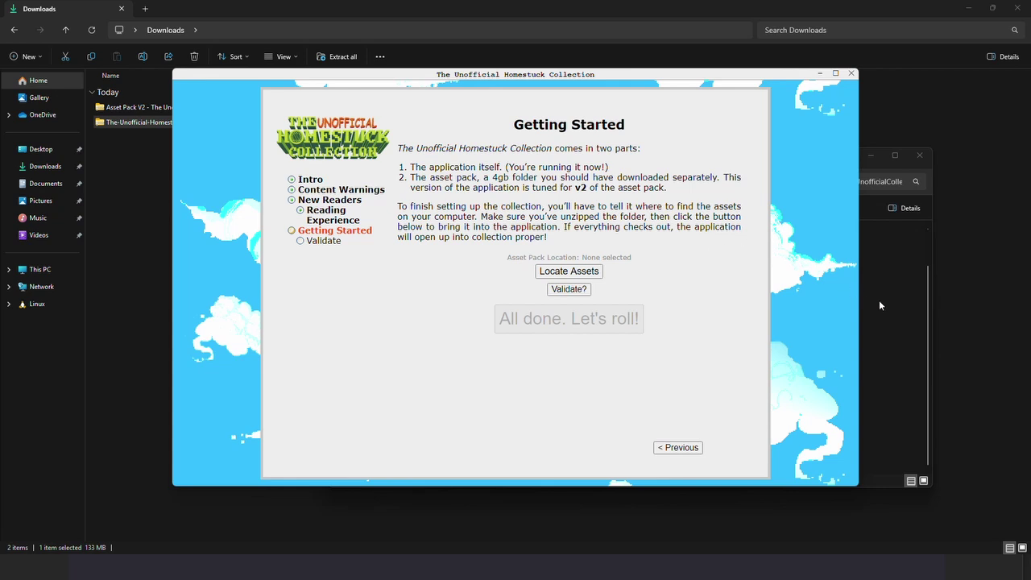
Start Extract All on the Asset Pack V2 zip and browse for a destination folder
click(901, 315)
click(472, 259)
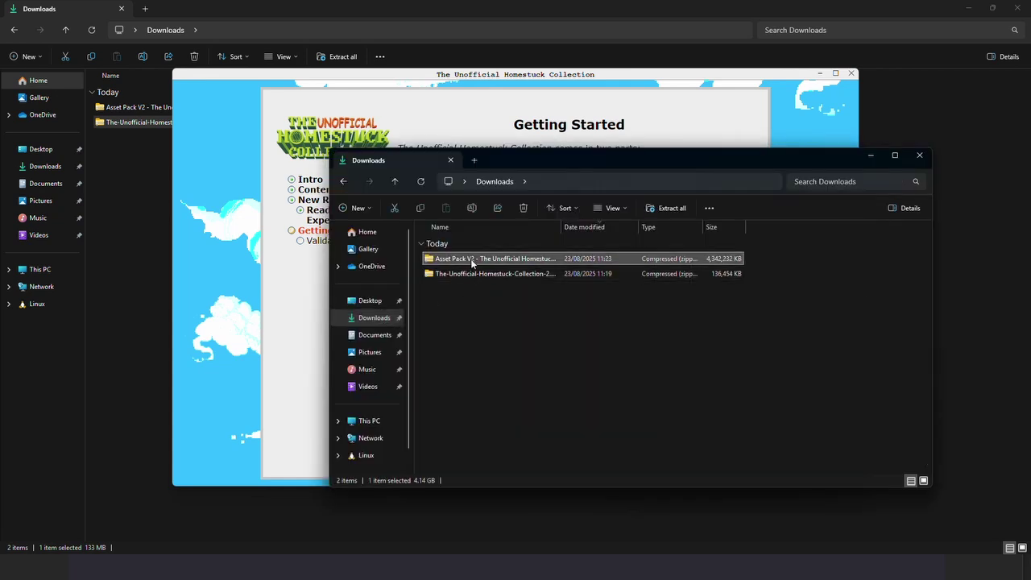
right_click(472, 259)
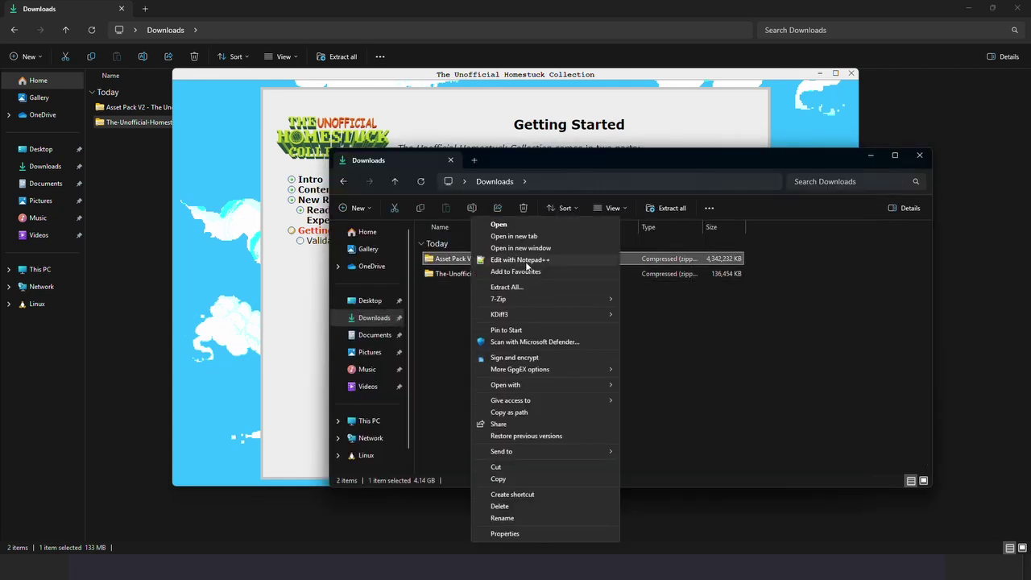
click(534, 287)
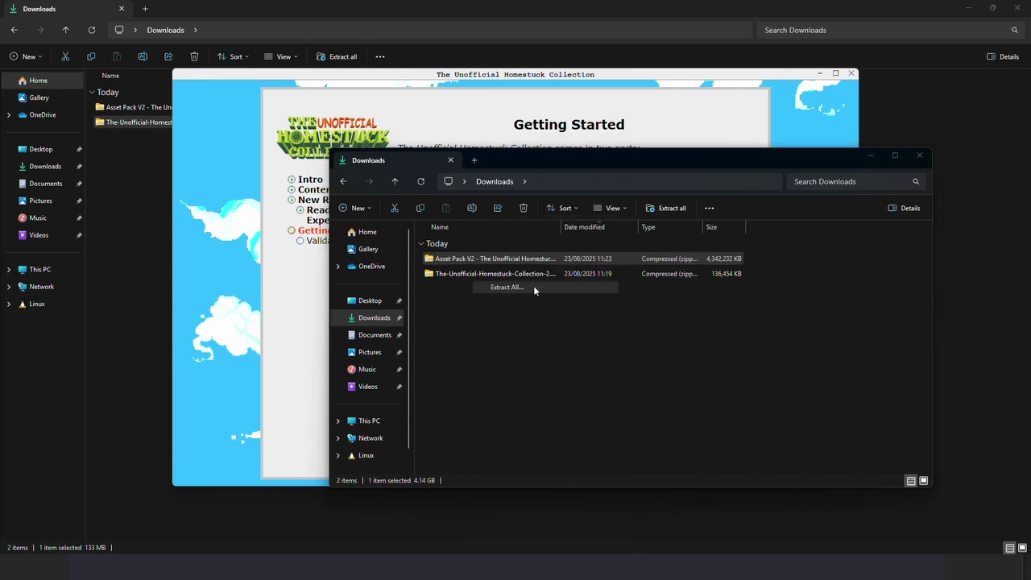
click(633, 235)
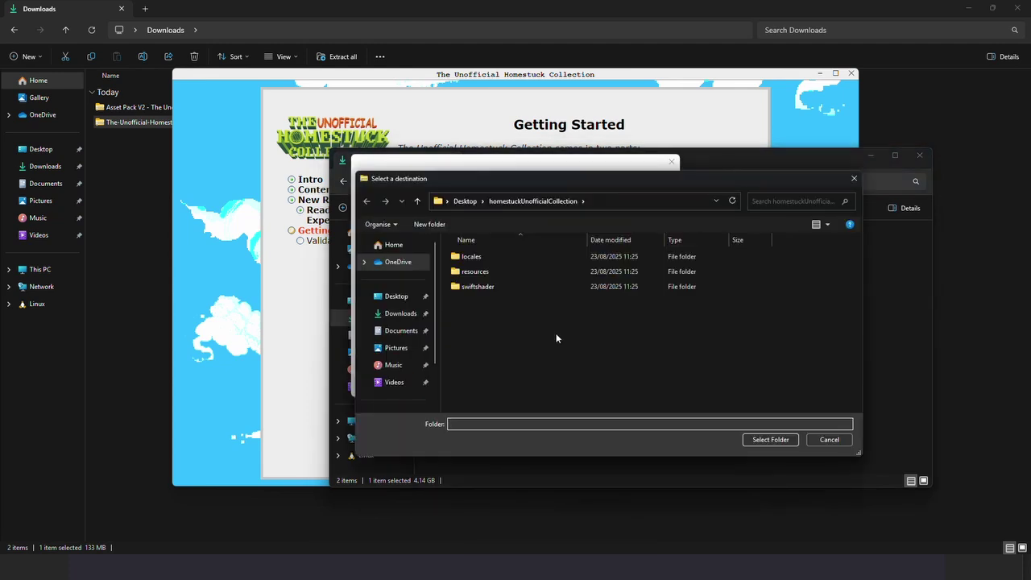
Create an assets folder inside homestuckUnofficialCollection and extract the asset pack into it
right_click(556, 339)
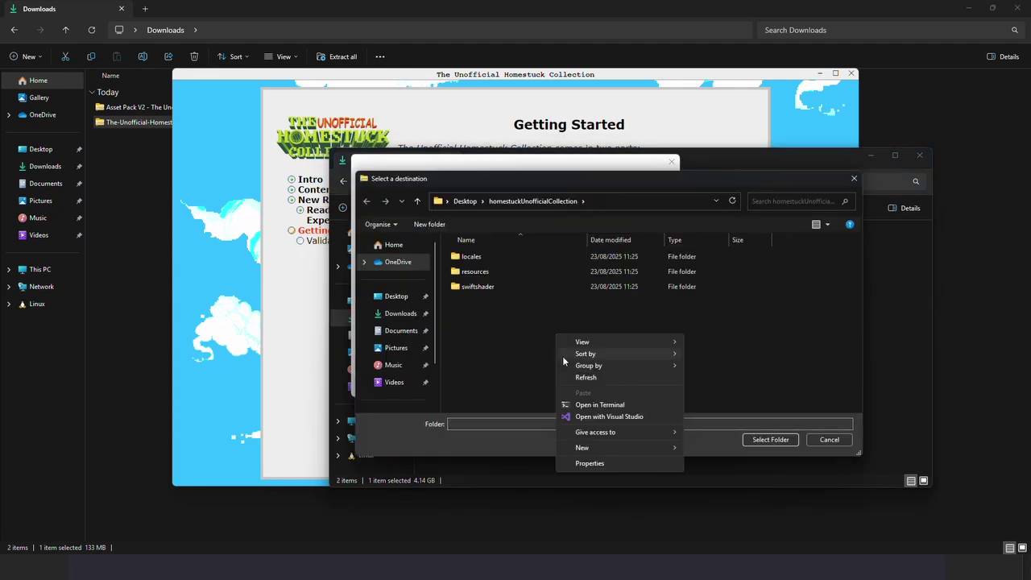
mouse_move(617, 444)
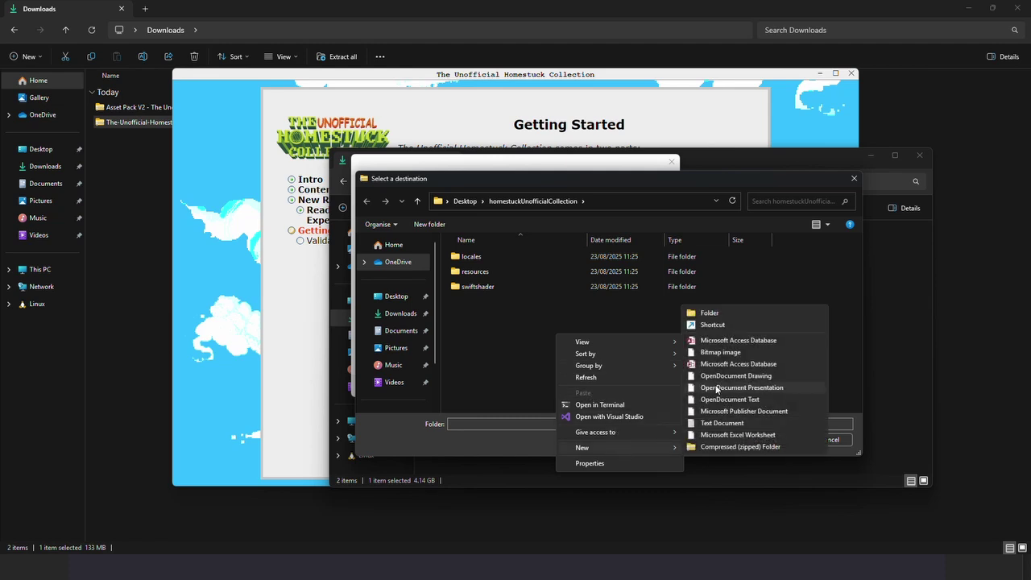
click(720, 314)
text(assets)
key(Return)
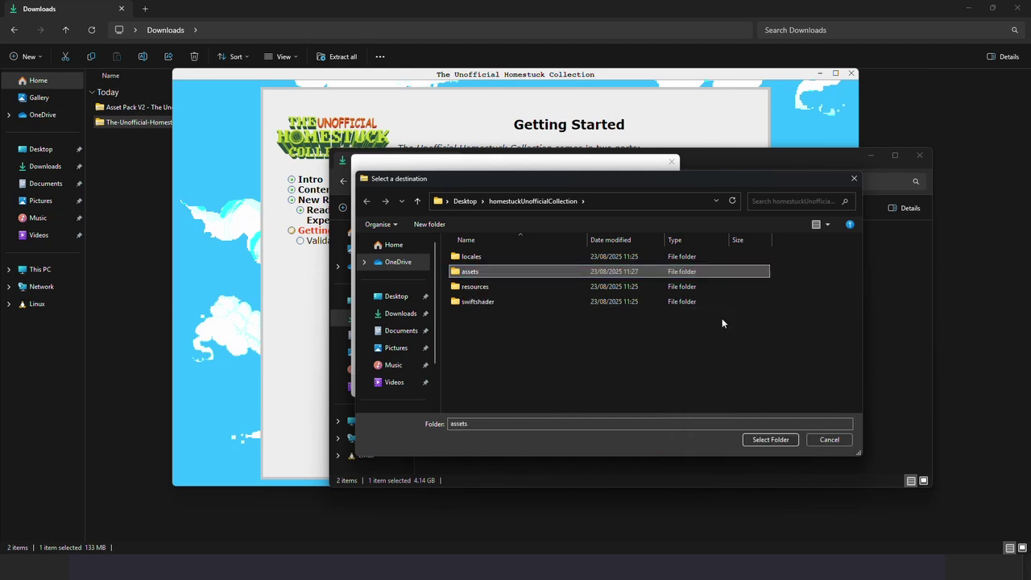
click(770, 439)
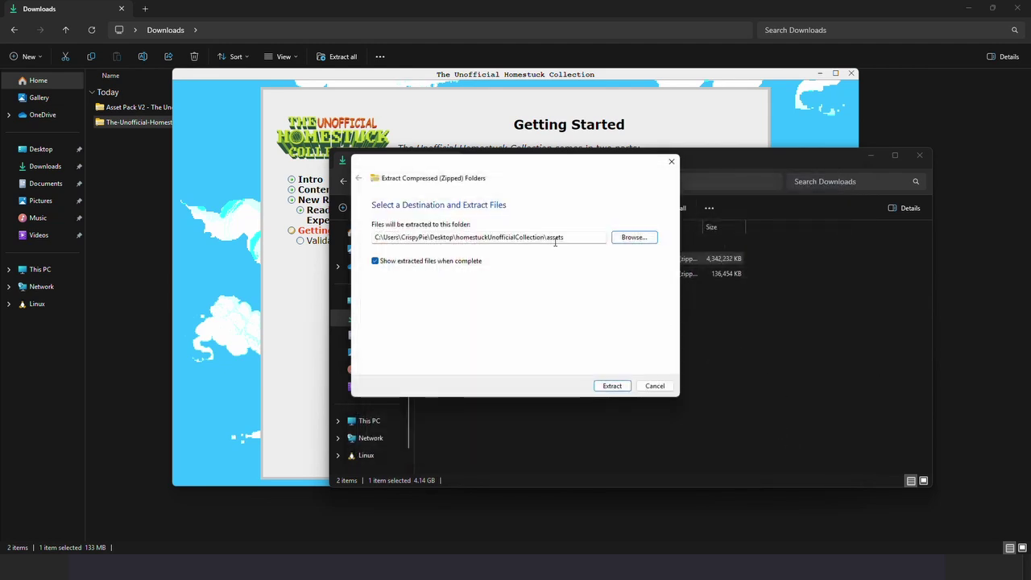
click(613, 386)
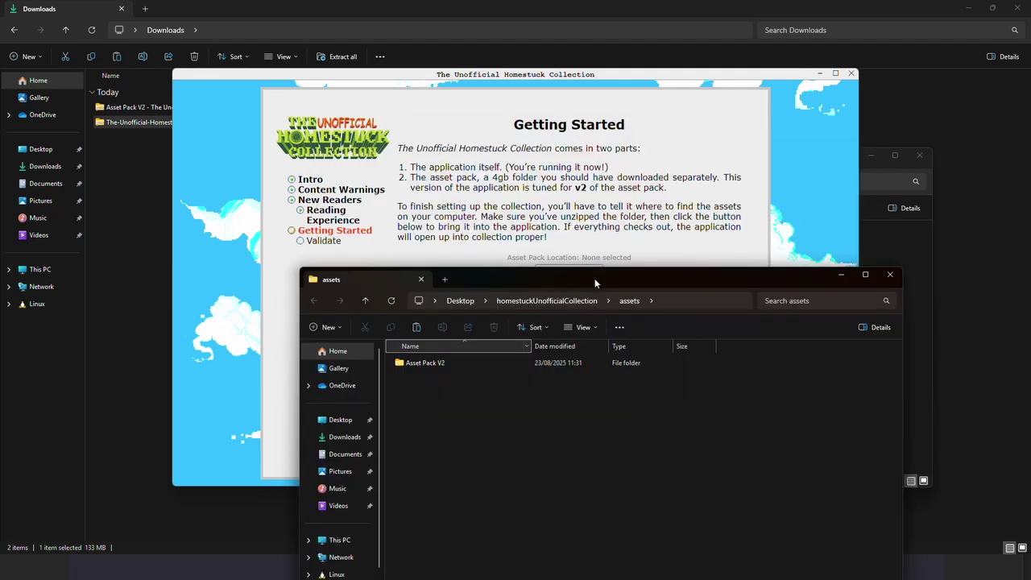
drag(598, 282, 552, 303)
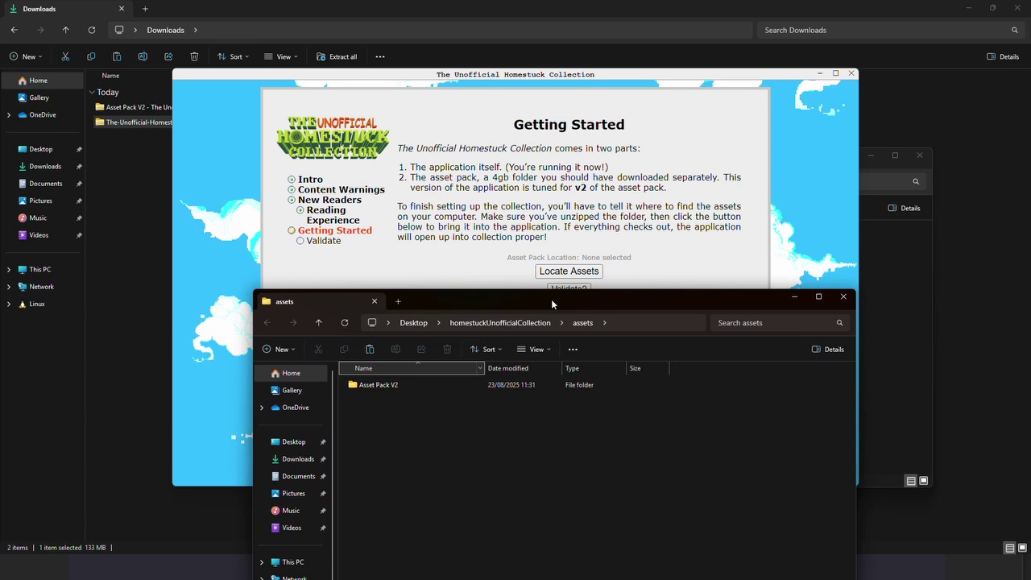
Set the asset location to Desktop > homestuckUnofficialCollection > assets > Asset Pack V2, then open Validate?
drag(551, 303, 541, 358)
click(560, 273)
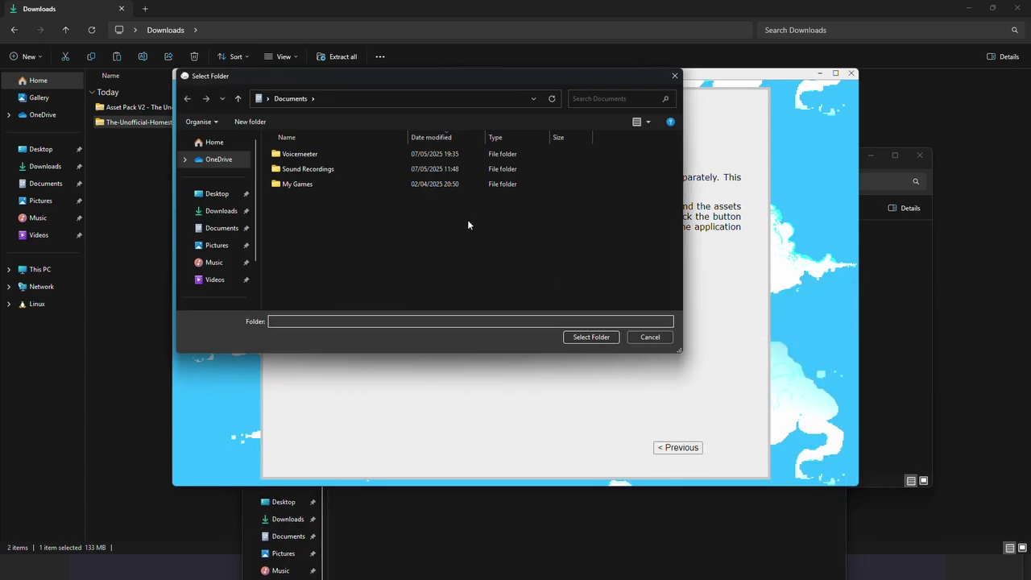
click(216, 194)
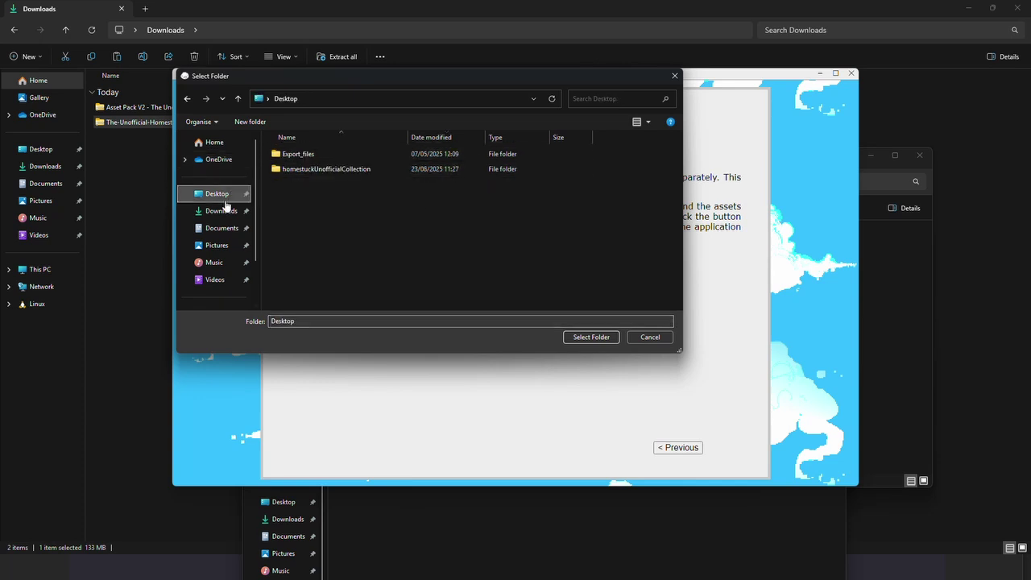
double_click(332, 171)
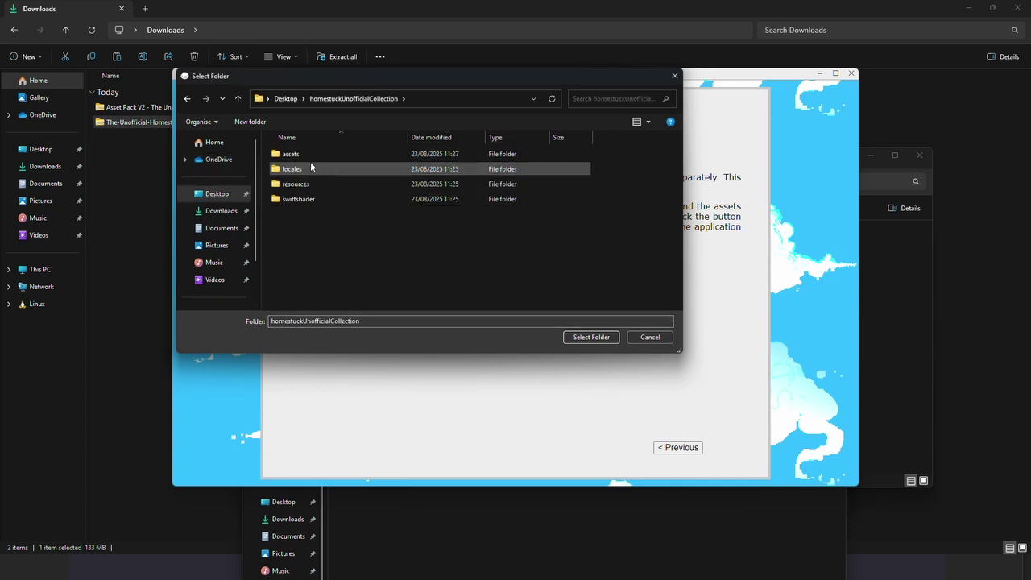
double_click(303, 154)
click(316, 153)
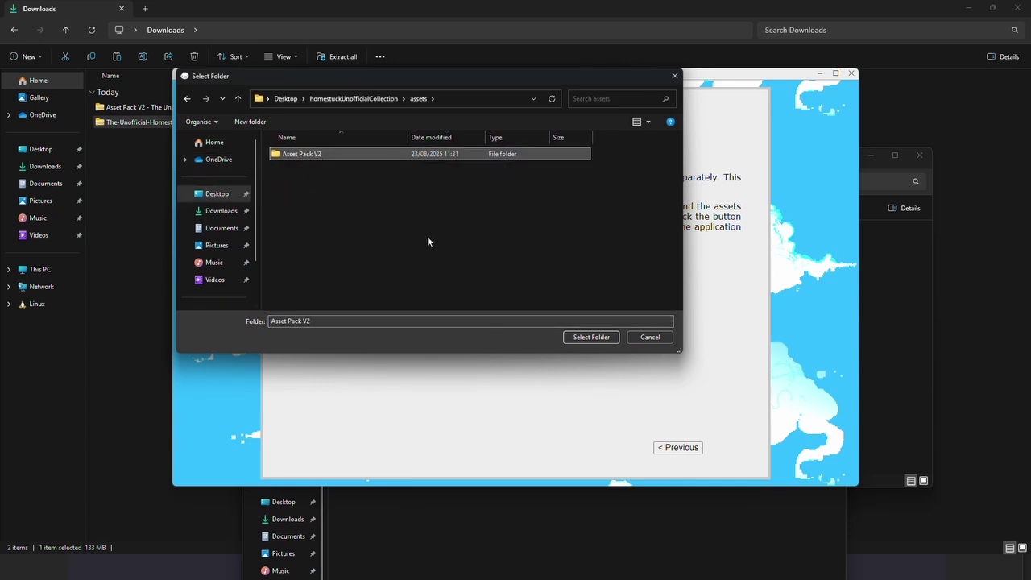
click(591, 338)
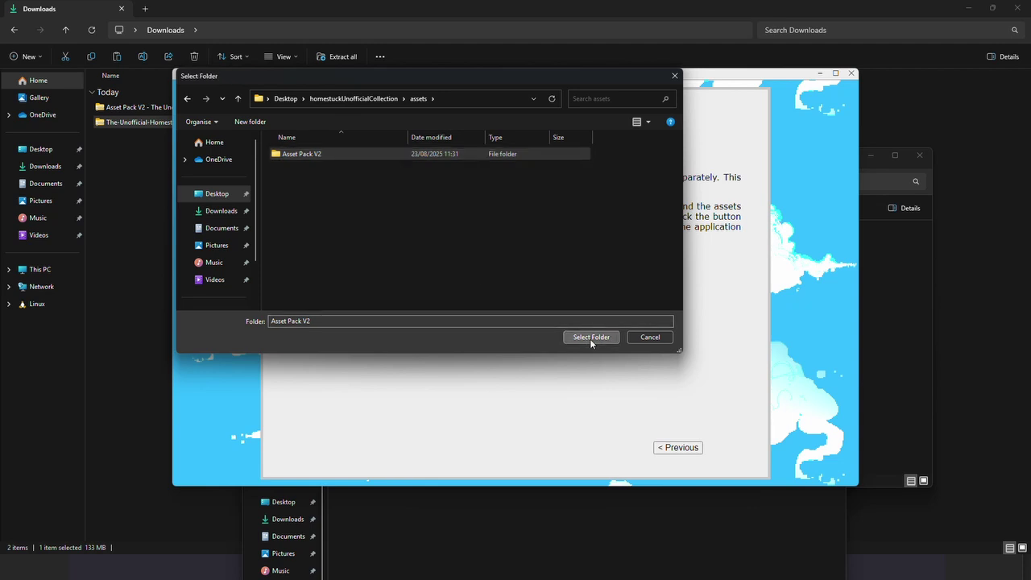
click(569, 304)
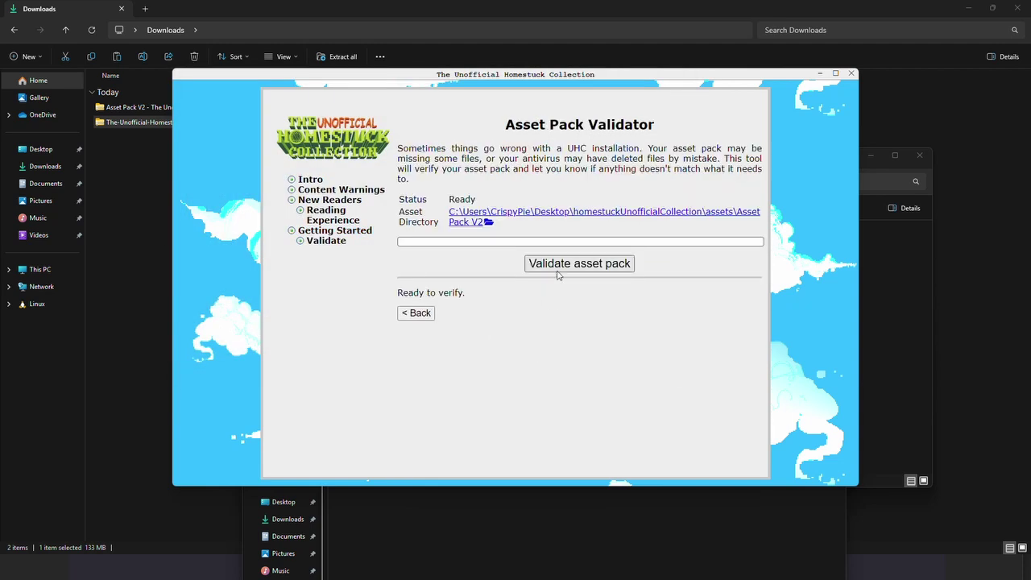
Validate the asset pack until 'Everything looks correct.' appears, then go back to Getting Started
click(569, 266)
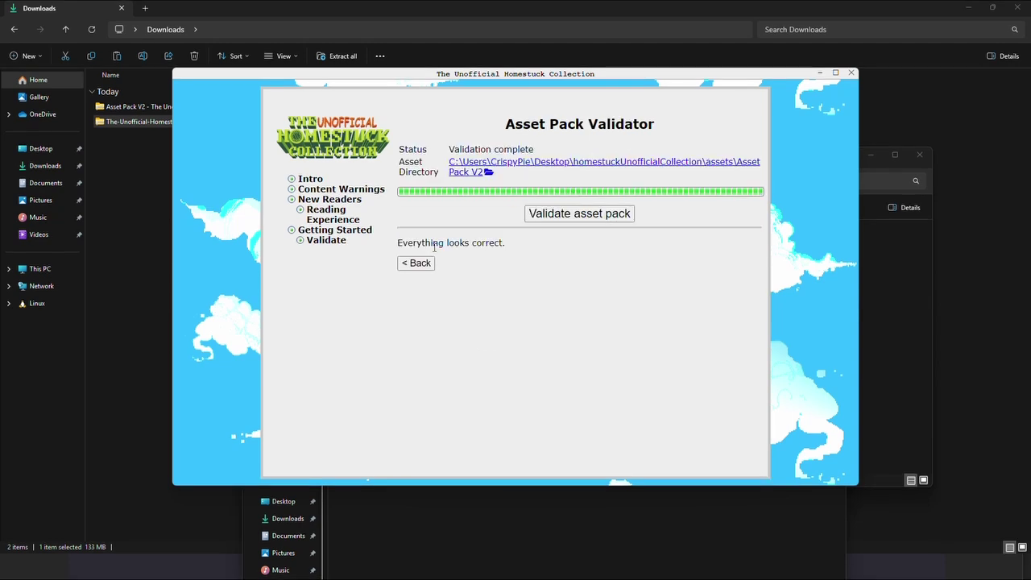
click(416, 263)
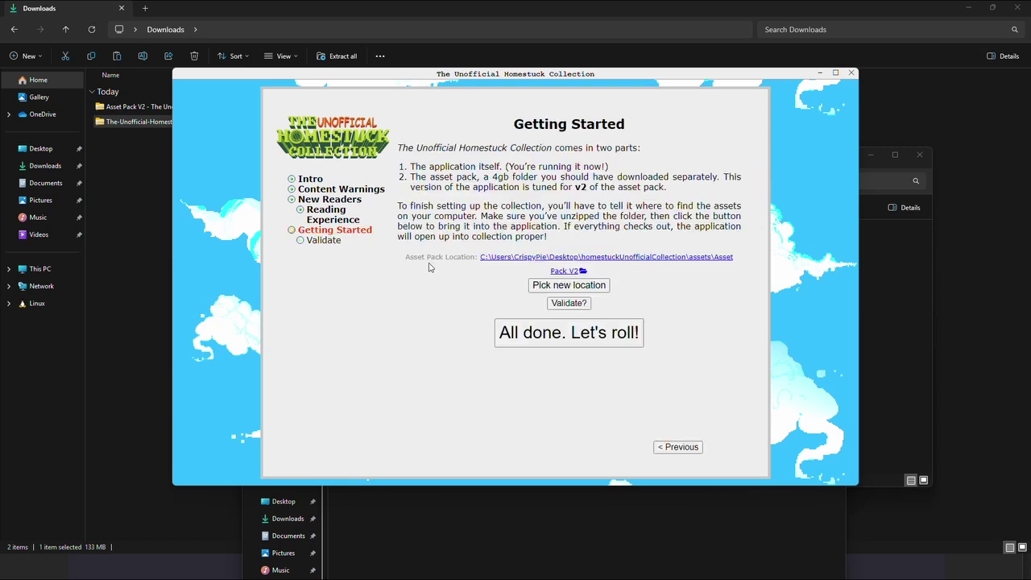
Confirm 'All done. Let's roll!' and, once the home page loads, choose Begin Homestuck to open page 1
click(565, 345)
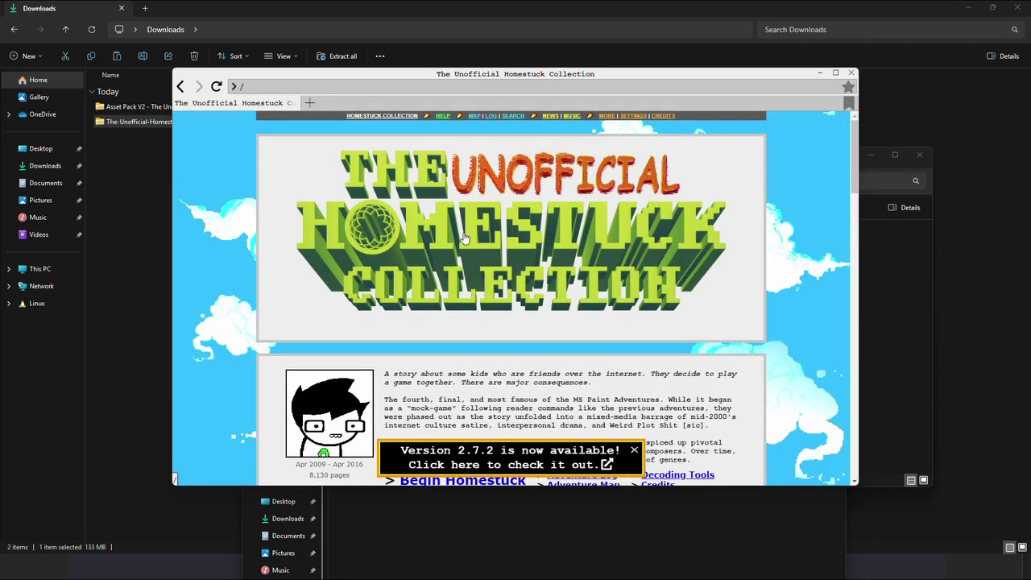
scroll(464, 238, down, 2)
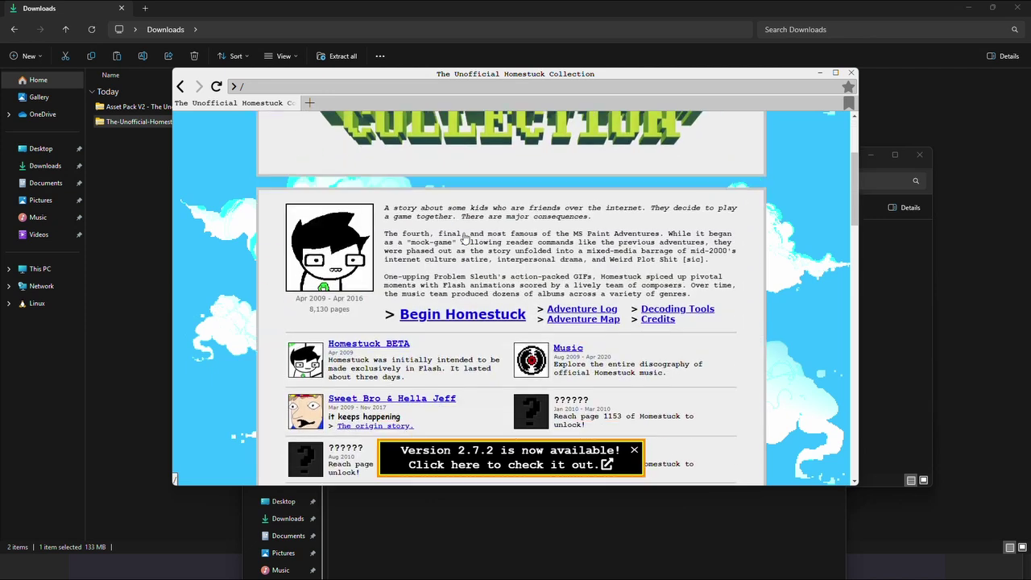
click(406, 313)
scroll(469, 309, down, 2)
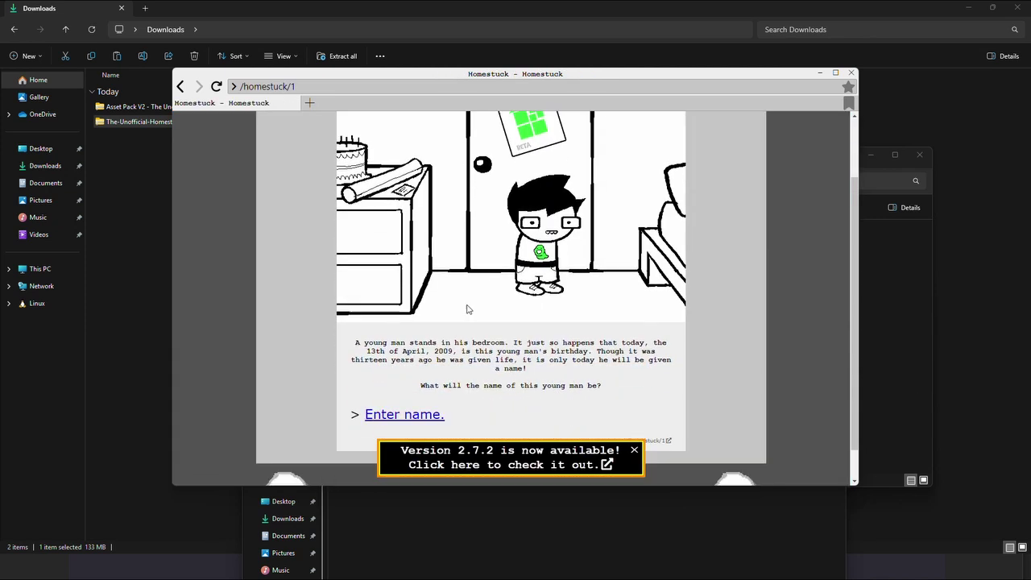